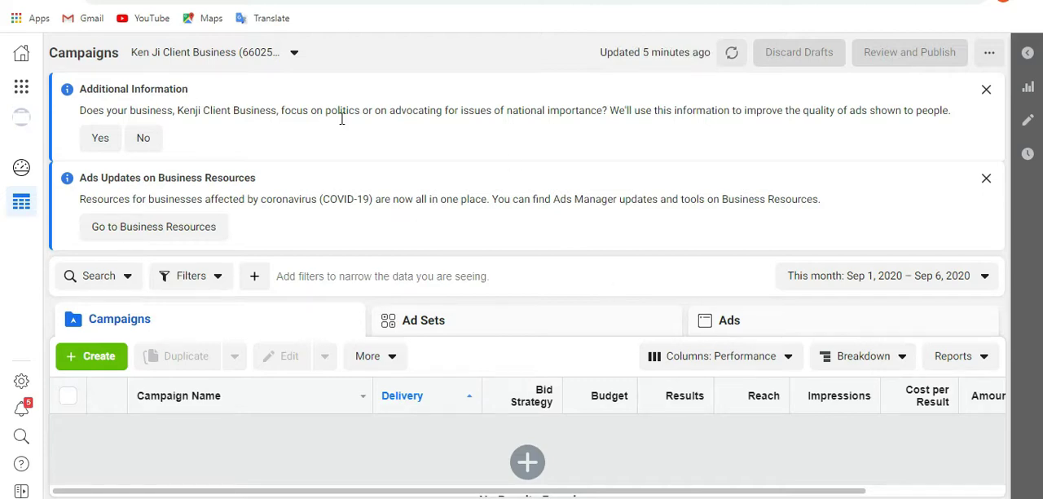
Start campaign creation and continue the saved Engagement draft.
click(103, 363)
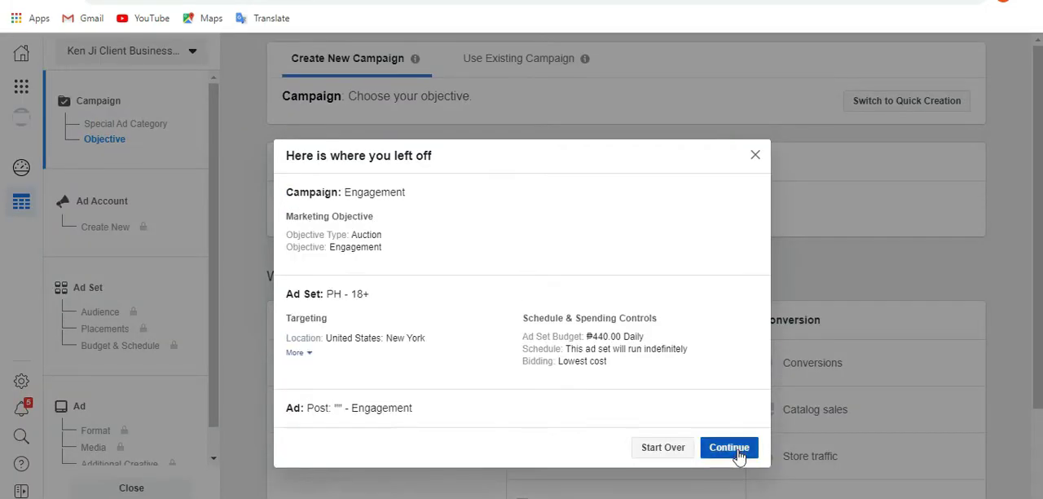
click(737, 453)
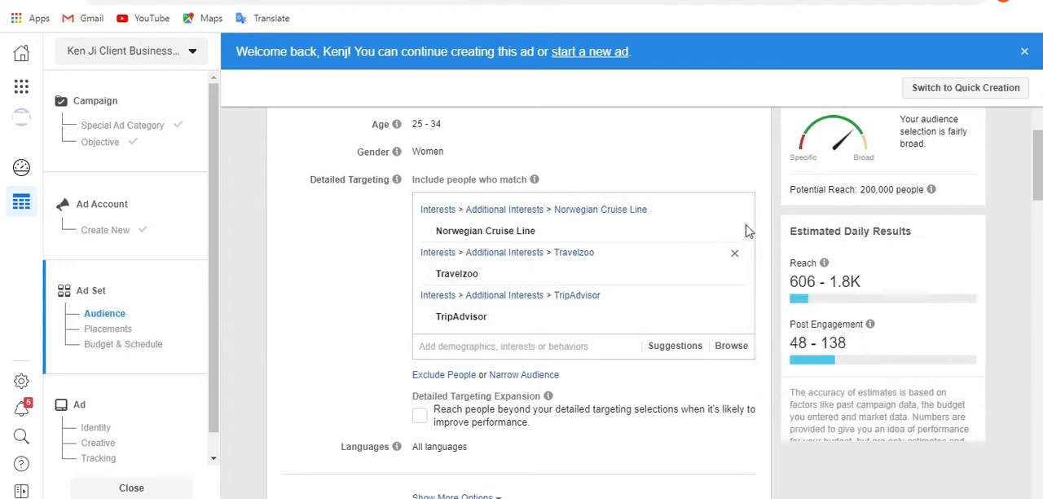
Remove the Norwegian Cruise Line, Travelzoo and TripAdvisor interests from the ad set's detailed targeting.
mouse_move(739, 240)
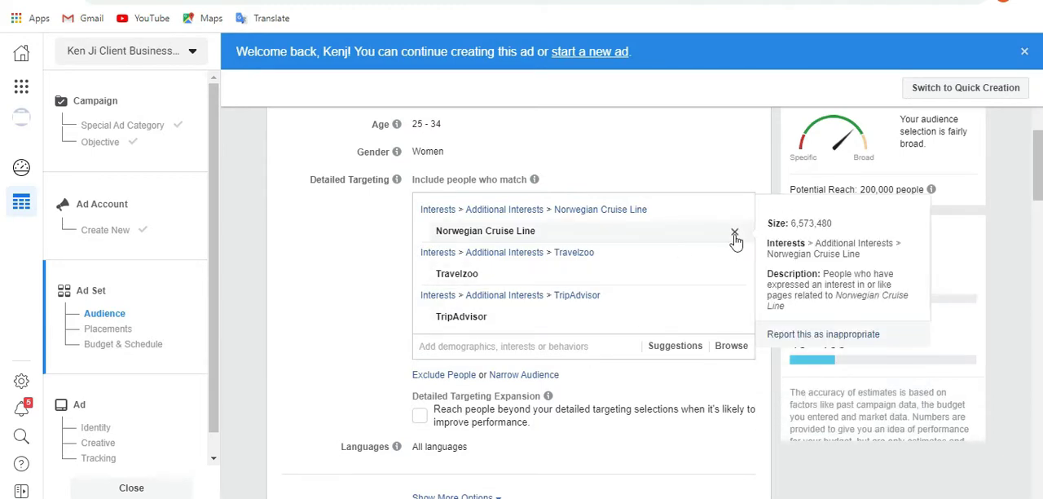
click(734, 233)
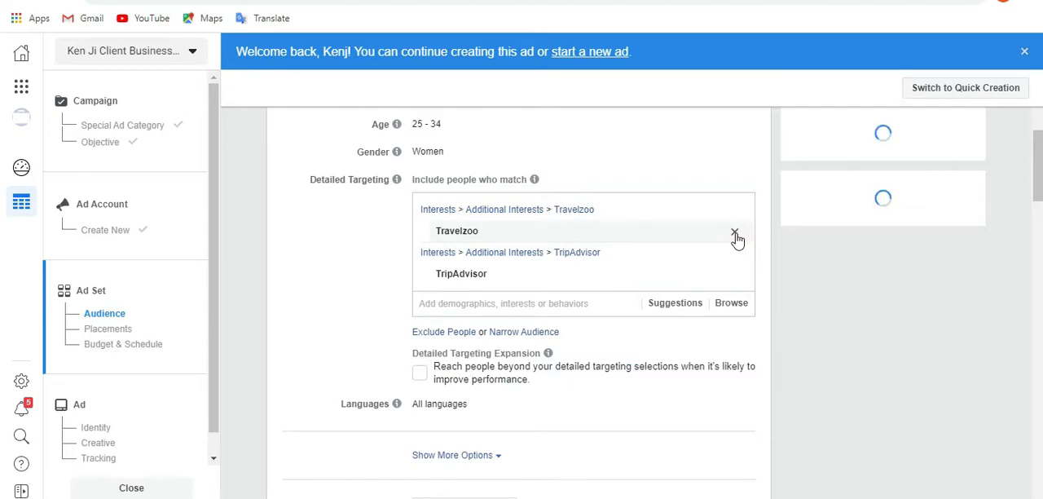
click(734, 234)
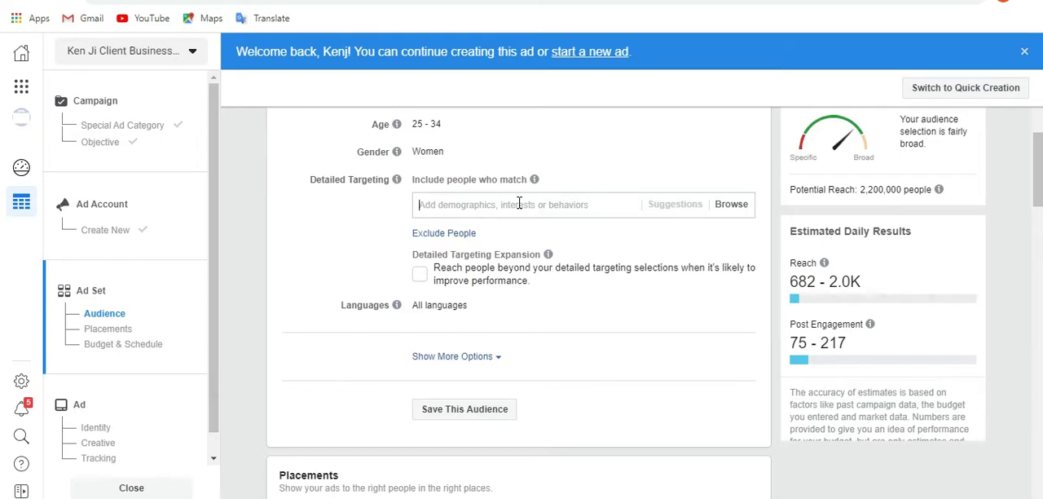
Search detailed targeting for "TRAVEL" and examine its options alongside the Facebook search results for "TRAVEL AGENCY".
text(TRAVEL)
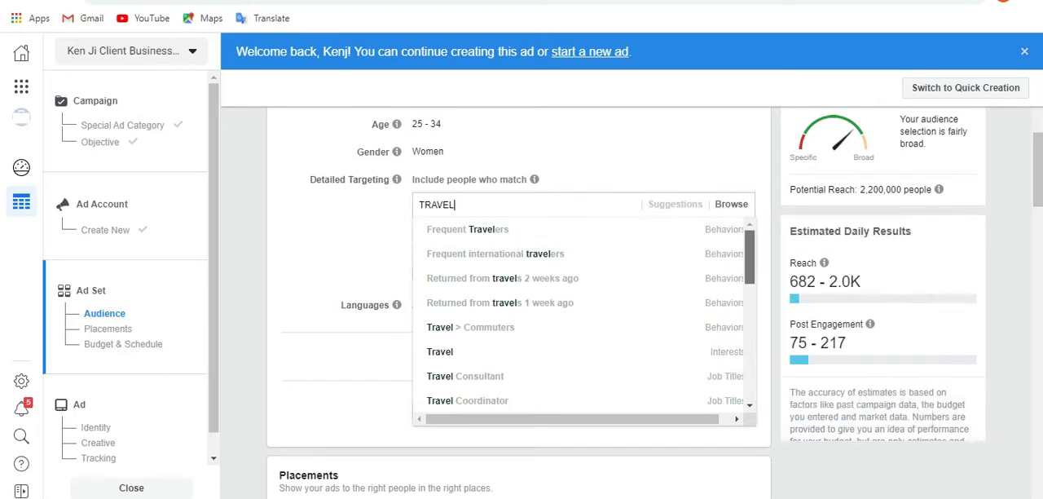
scroll(538, 282, down, 1)
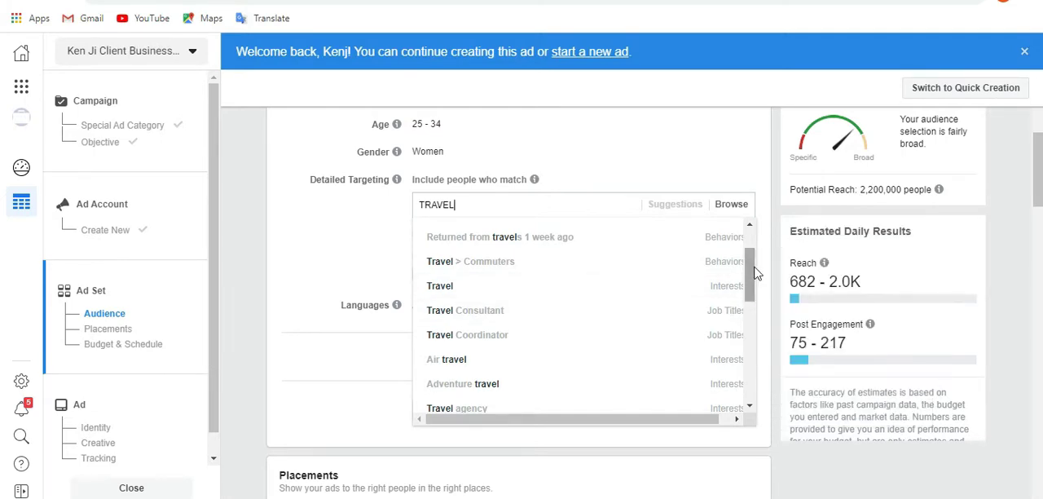
drag(754, 274, 766, 347)
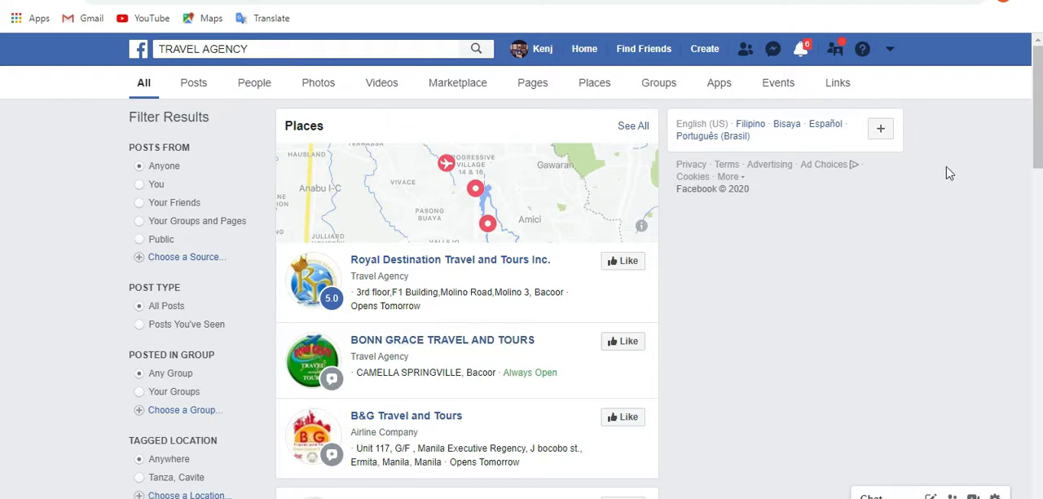
scroll(1027, 157, down, 1)
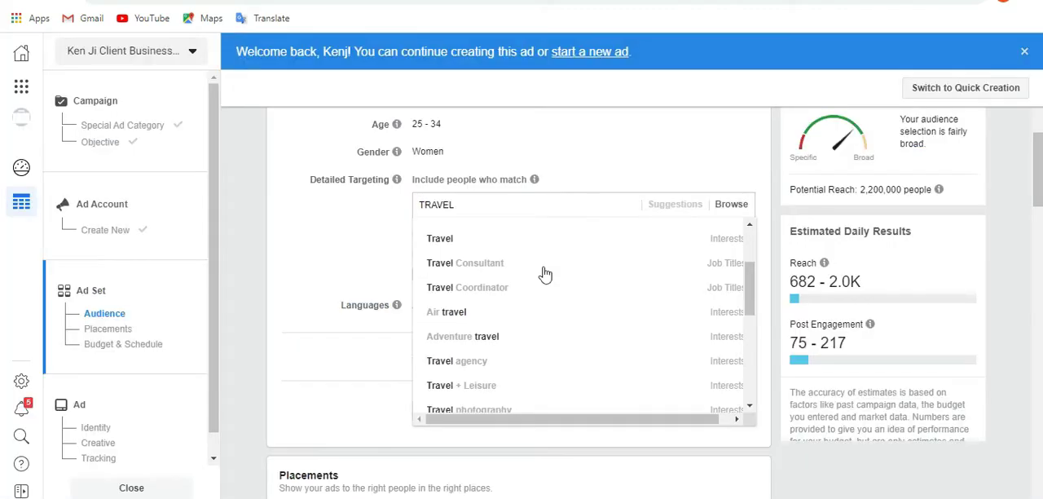
double_click(480, 208)
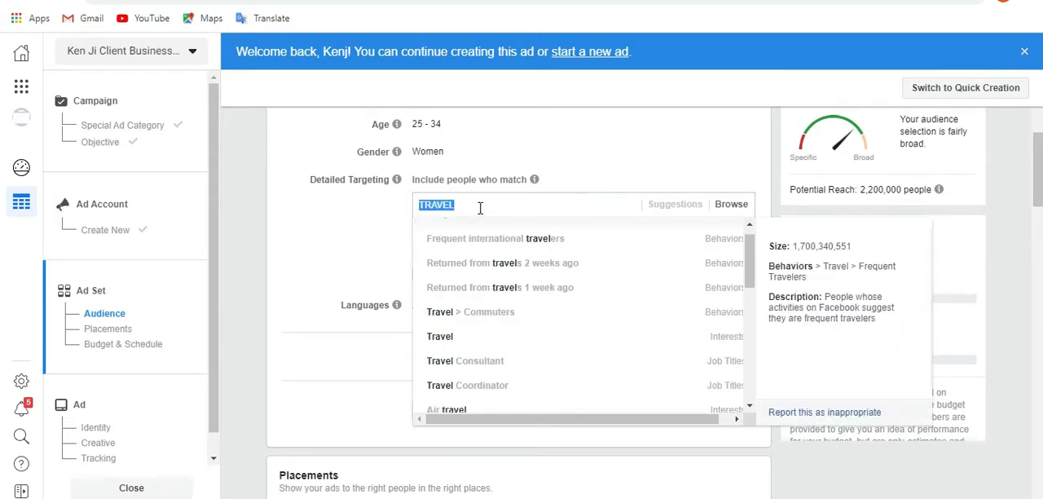
click(480, 208)
text(ZOO)
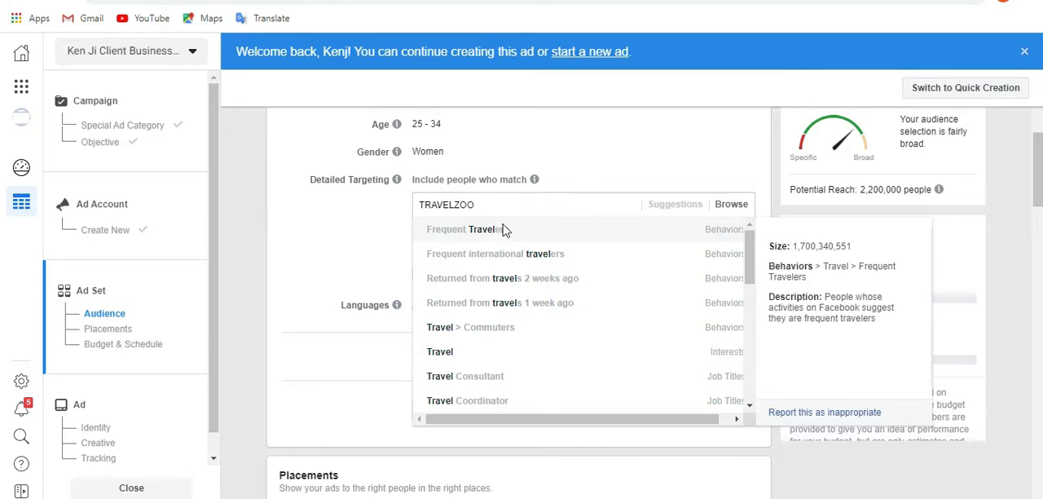
click(503, 229)
mouse_move(733, 180)
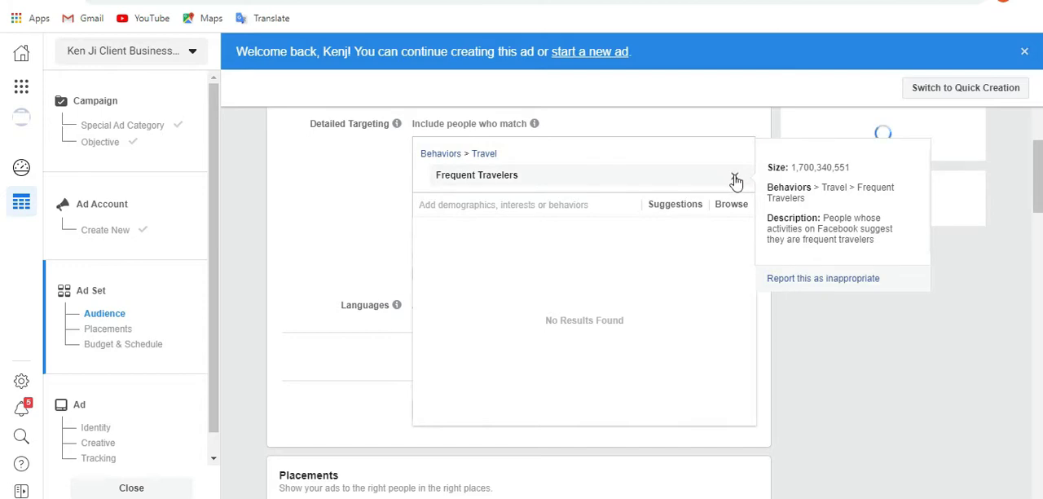
click(734, 178)
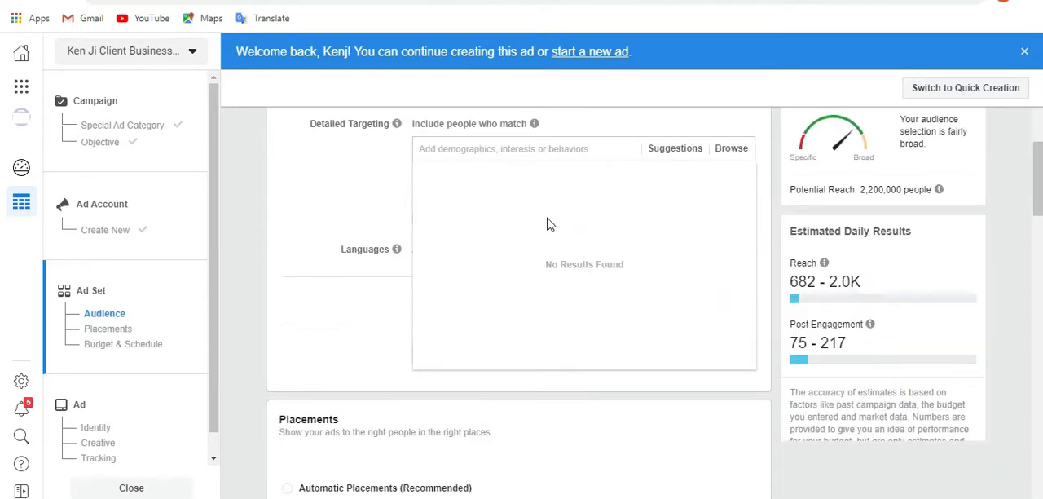
Add the Travelzoo interest to detailed targeting and look up "travelzoo" in Facebook search.
click(500, 150)
text(TRAVELZO)
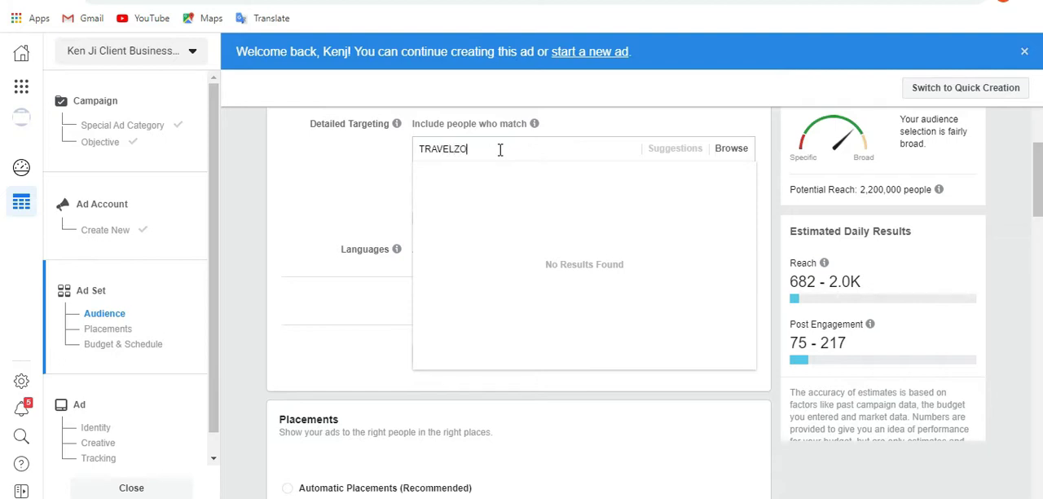
text(O)
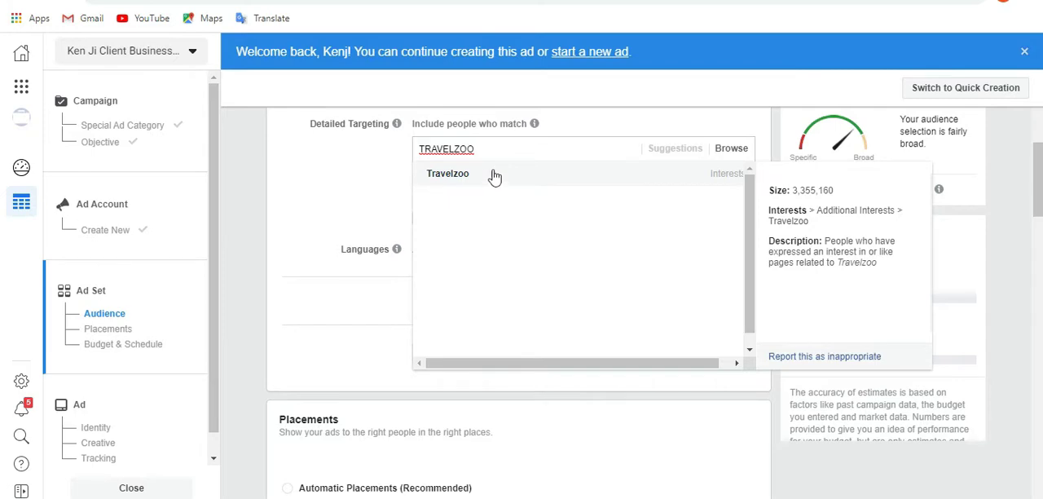
click(494, 174)
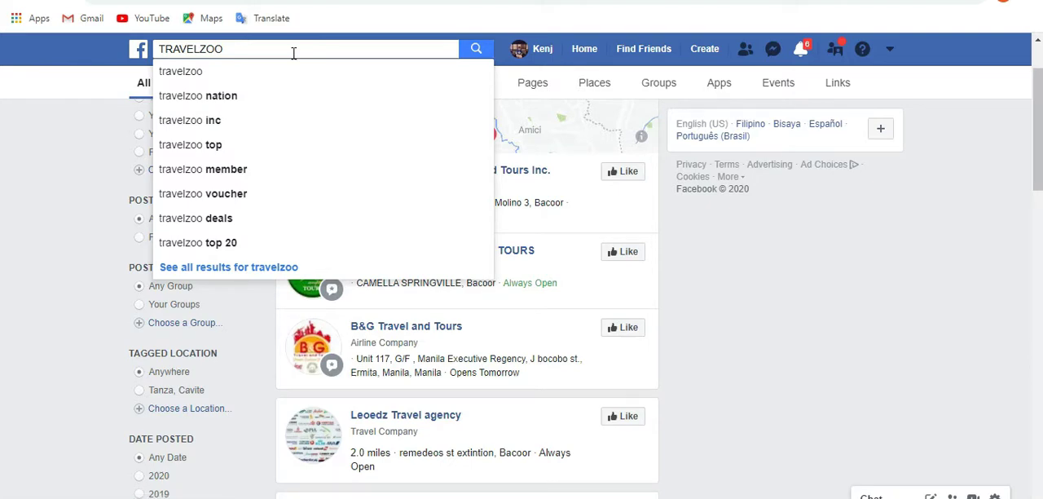
click(205, 76)
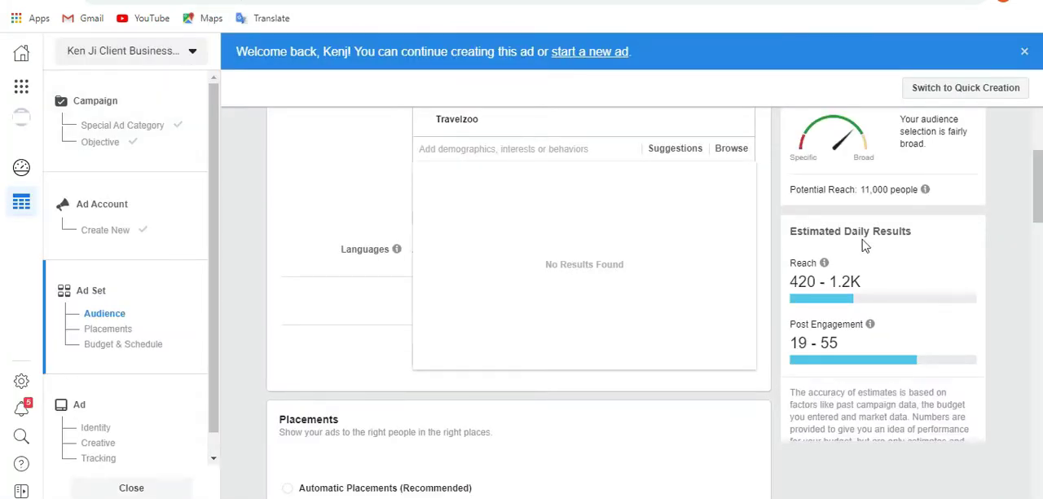
Search detailed targeting for "TRAVEL AGENCY" and review the suggested options.
scroll(1036, 187, up, 2)
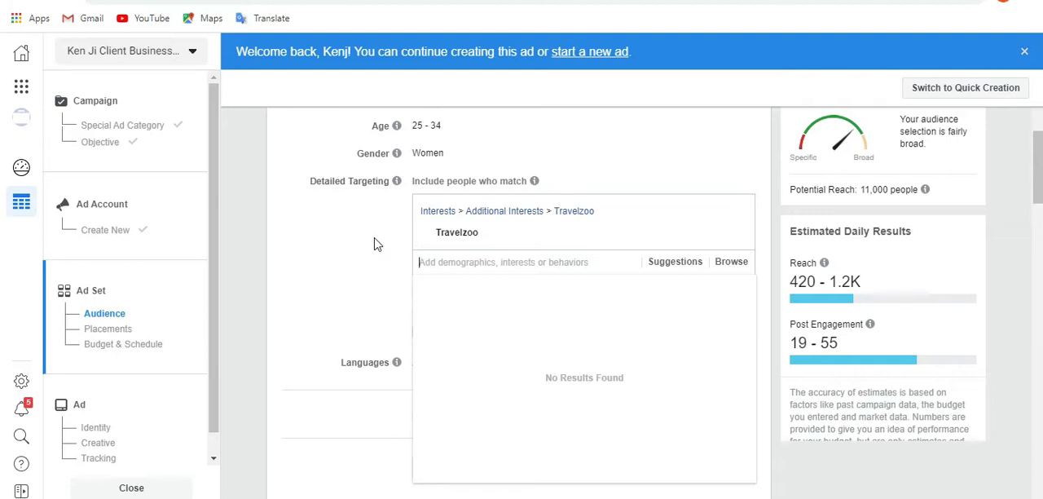
text(TRAVEL)
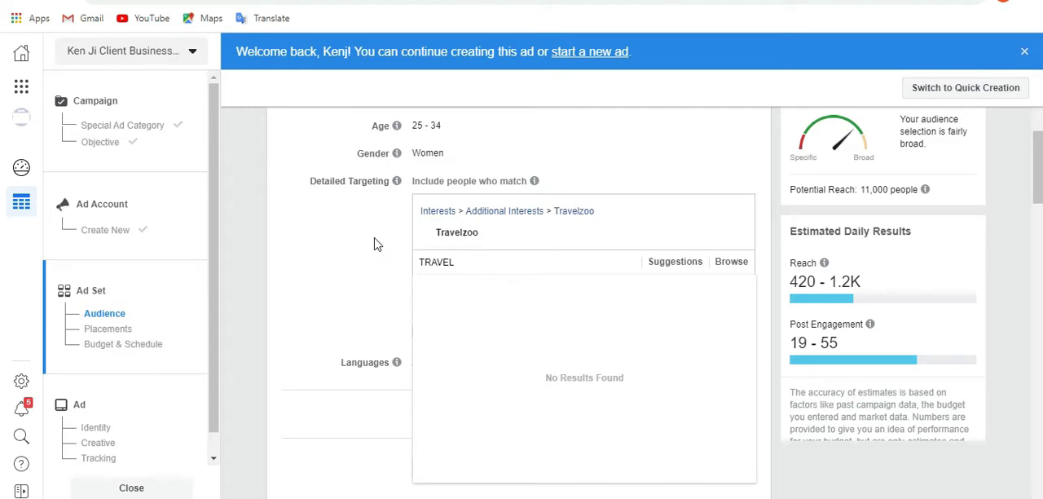
text( AGENCY)
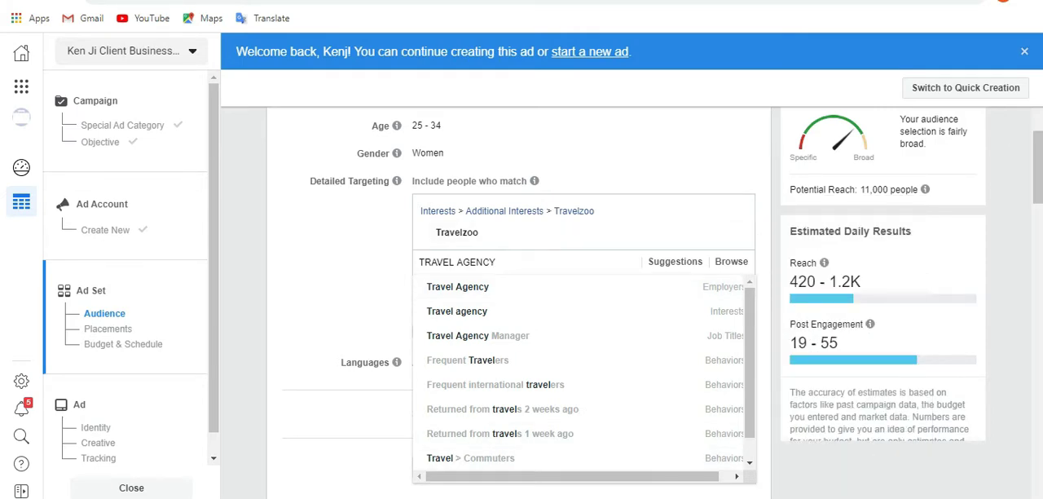
Search detailed targeting for "FITNESS", review the suggested interests, and clear the search text.
triple_click(539, 264)
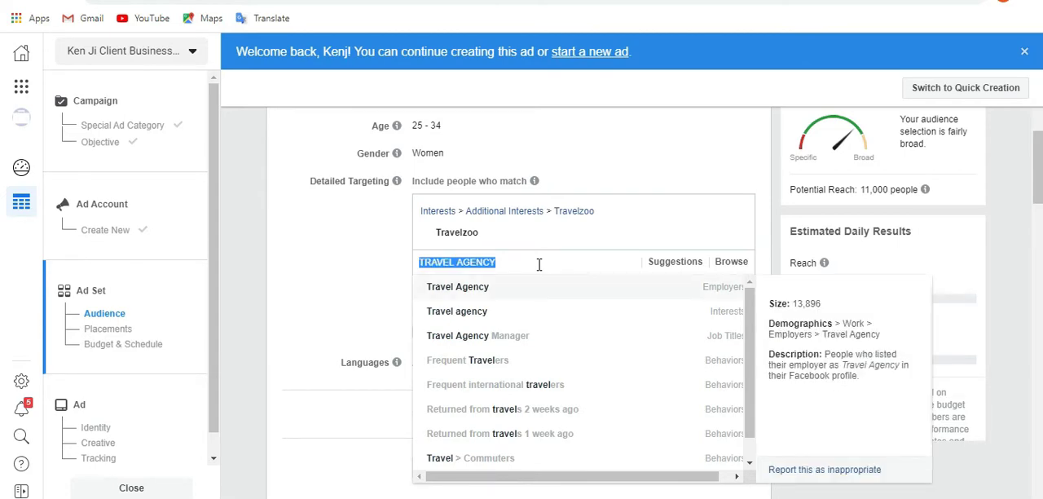
text(FITNSS)
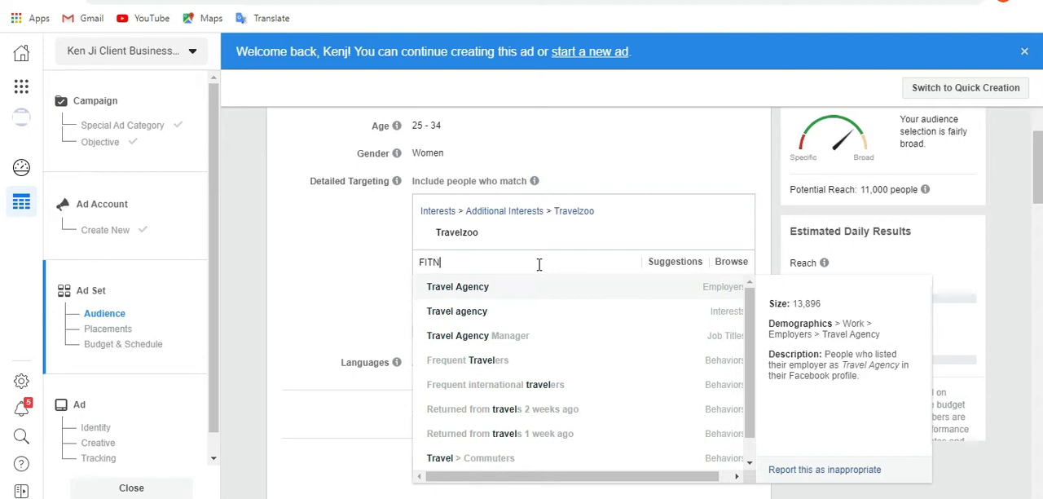
key(BackSpace)
key(BackSpace)
text(ESS)
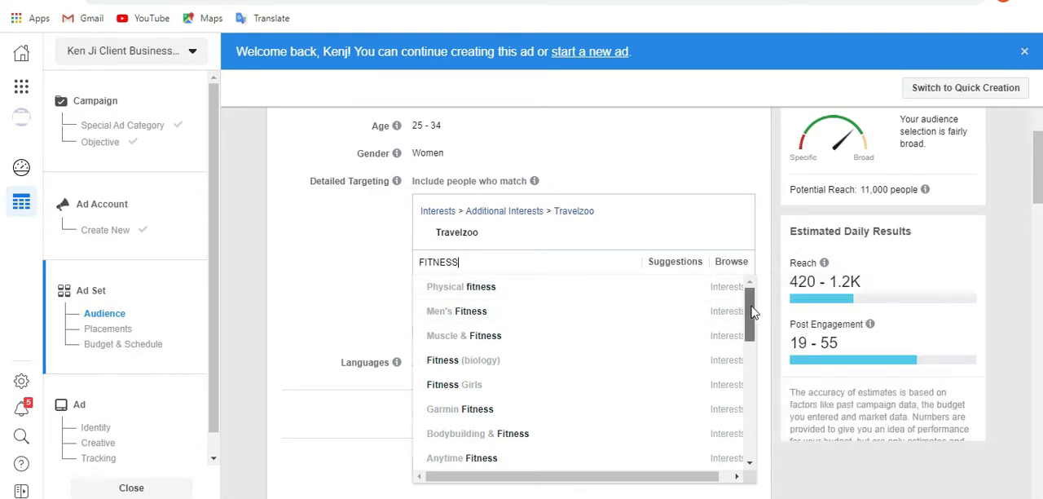
scroll(751, 318, down, 1)
drag(752, 324, 752, 328)
mouse_move(564, 397)
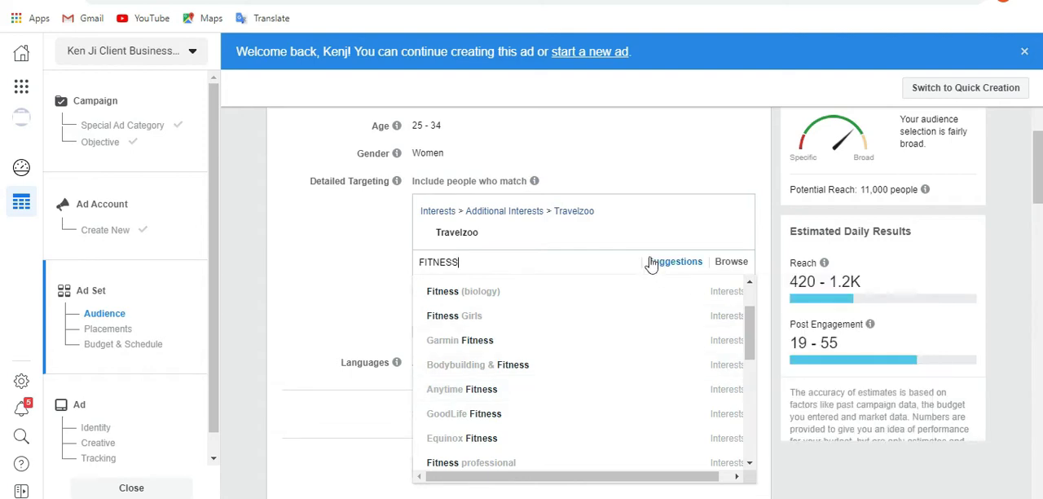
mouse_move(535, 181)
double_click(509, 267)
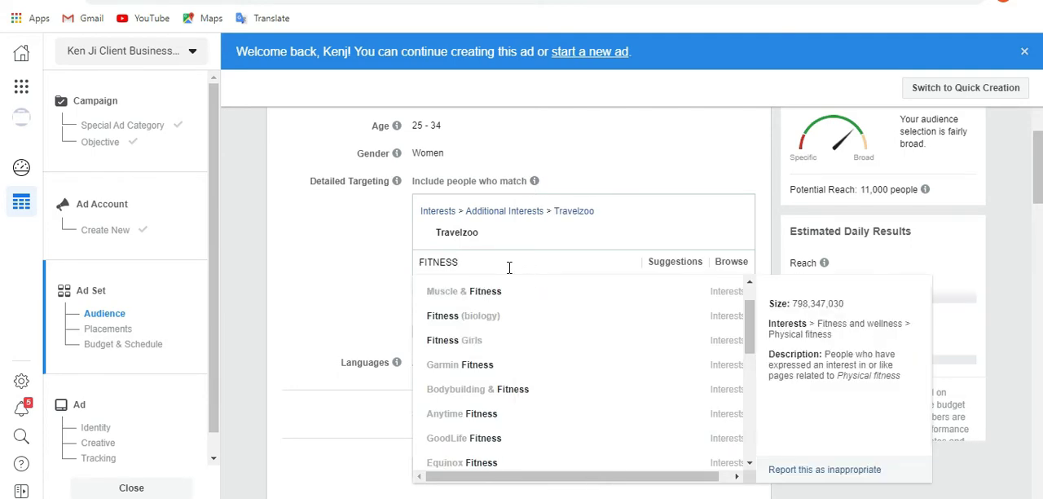
key(BackSpace)
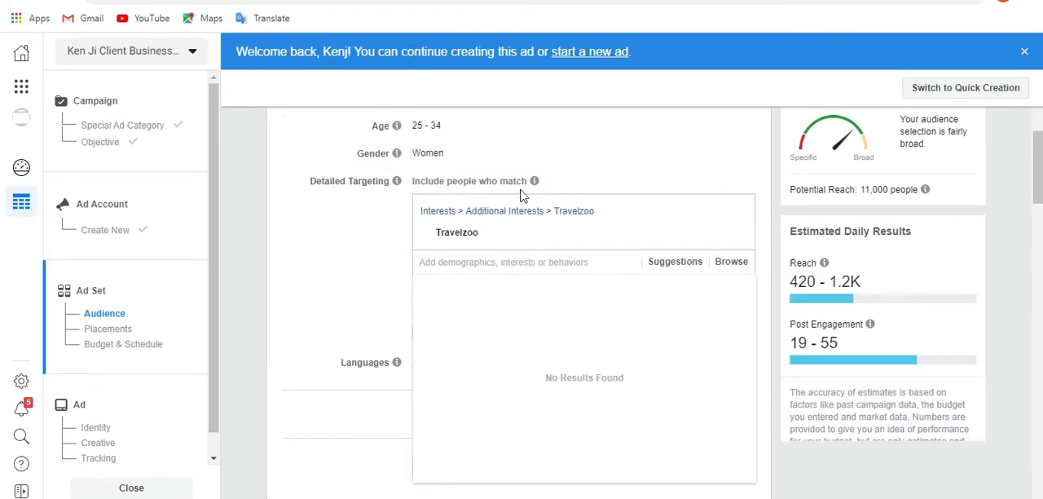
Widen the audience location to United States and add the Norwegian Cruise Line interest to detailed targeting.
scroll(548, 200, up, 4)
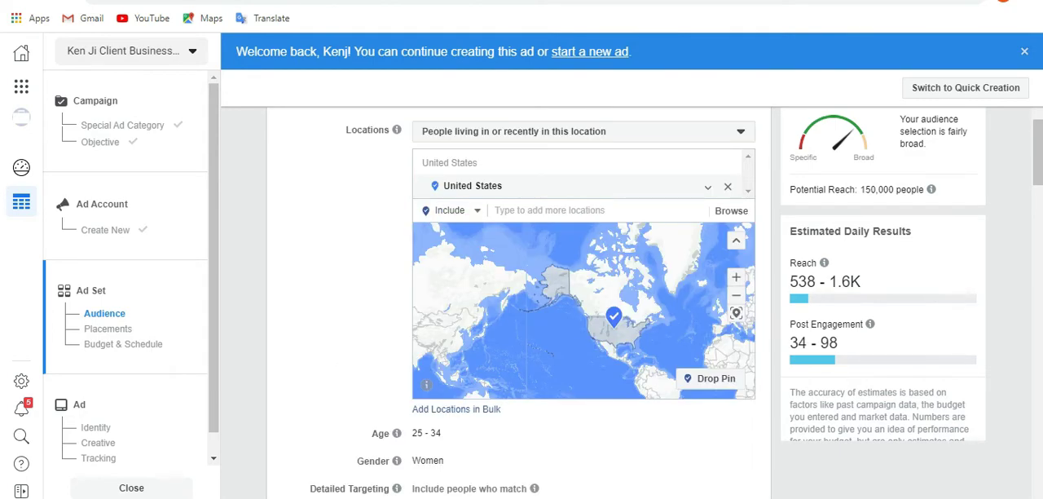
scroll(600, 168, down, 1)
scroll(504, 253, down, 3)
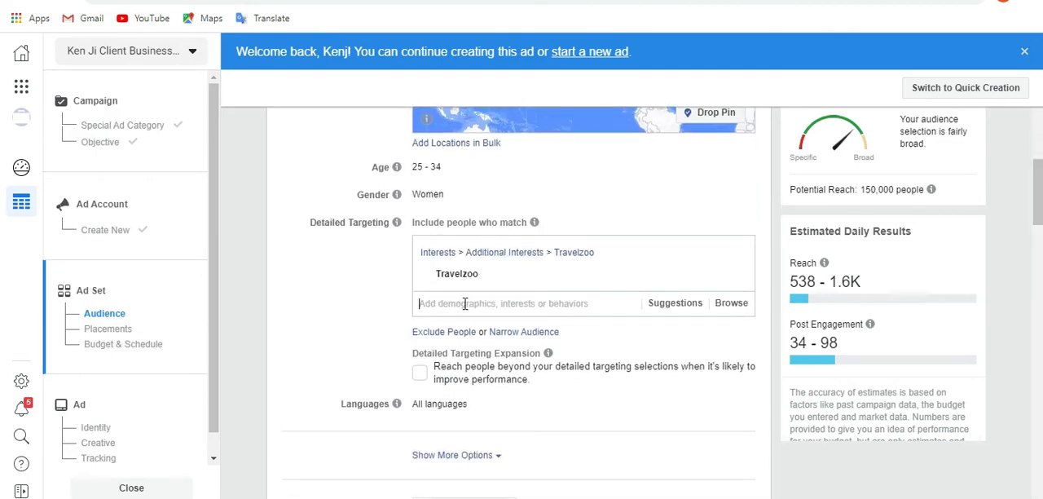
text(NO)
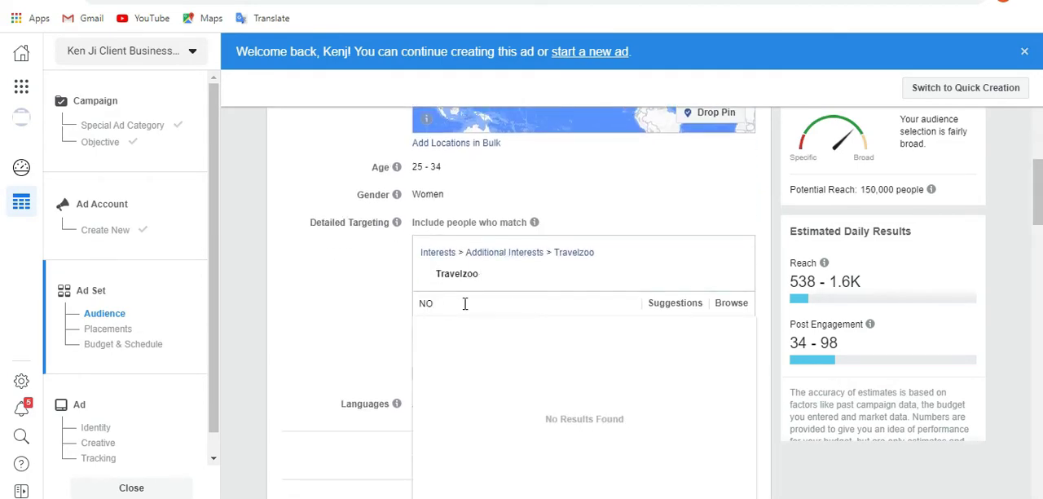
text(RWEGIAN CRUISE LINE)
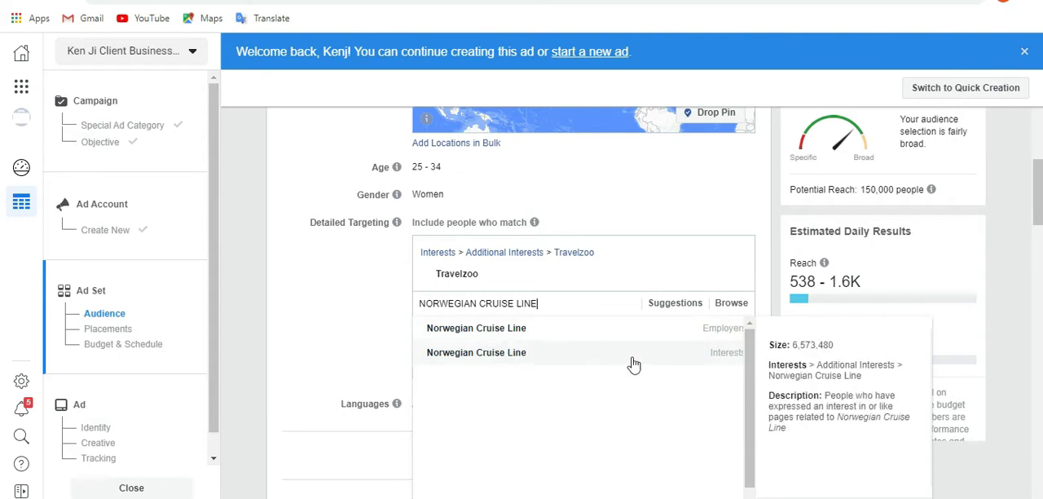
click(691, 359)
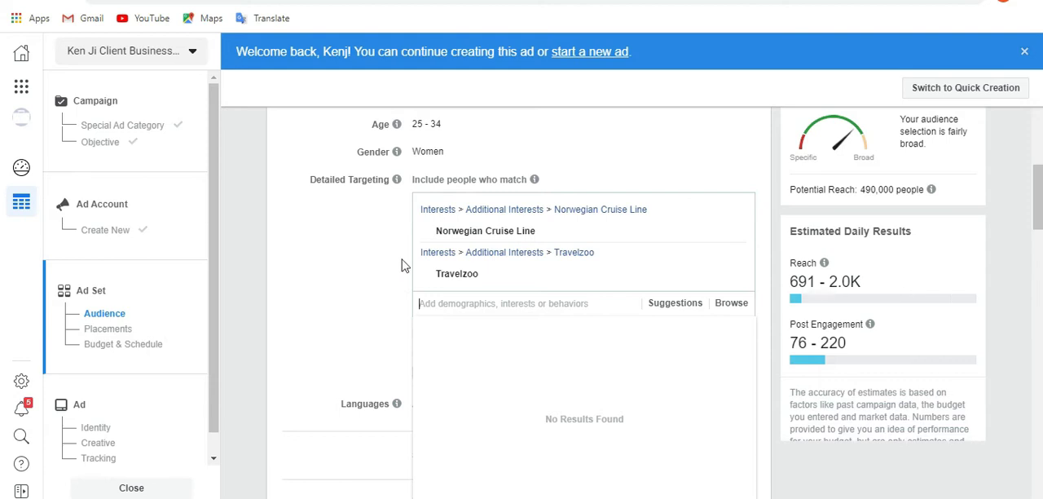
Search detailed targeting for "TRIPADVISOR", add the Tripadvisor employer entry, and remove the Travelzoo interest.
text(TRIP)
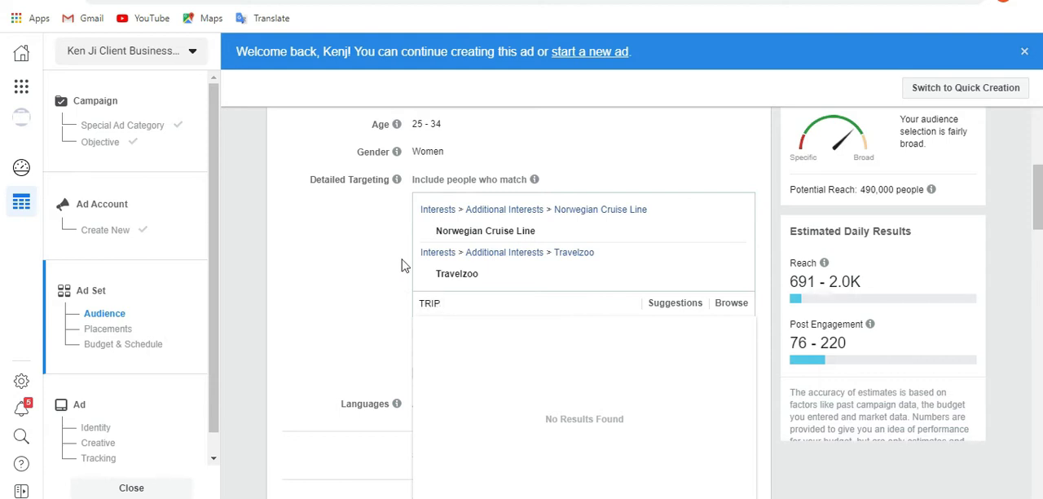
text(ADVISOR)
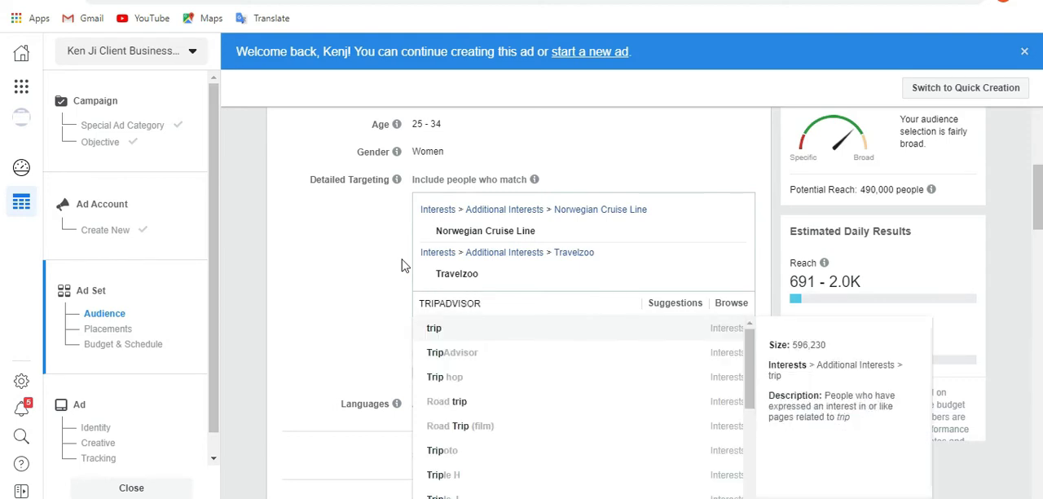
click(482, 354)
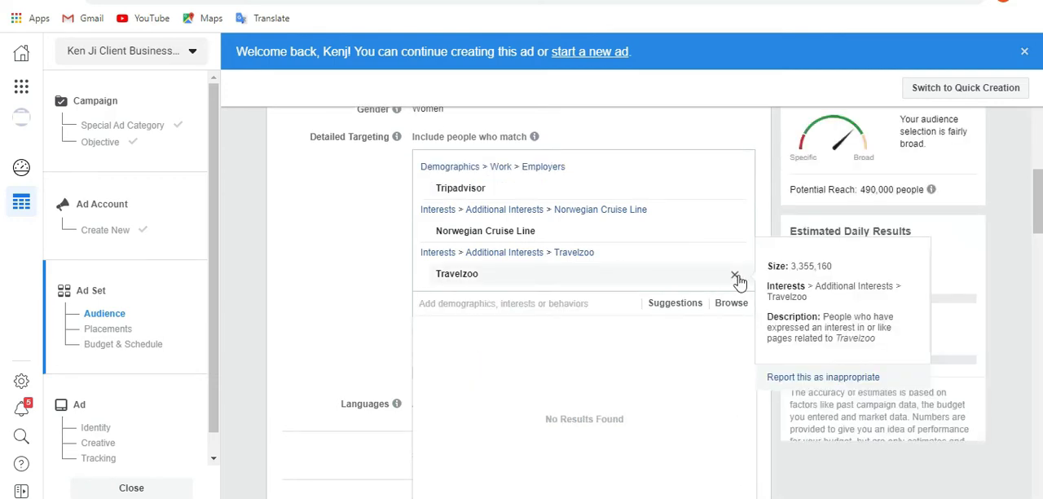
click(737, 277)
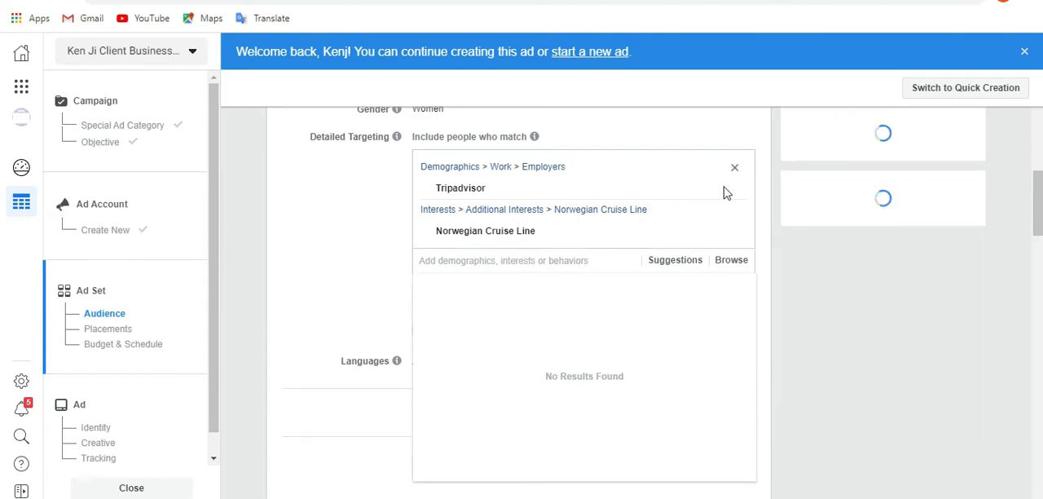
Search detailed targeting for "TRAVELZOO", add the Travelzoo interest, and remove the Tripadvisor employer entry.
click(497, 260)
text(TR)
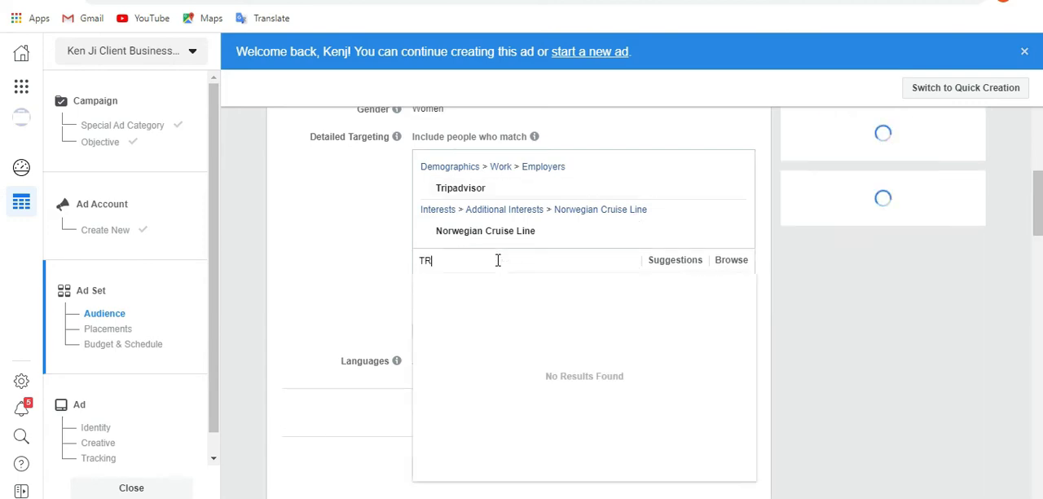
text(AVELZOO)
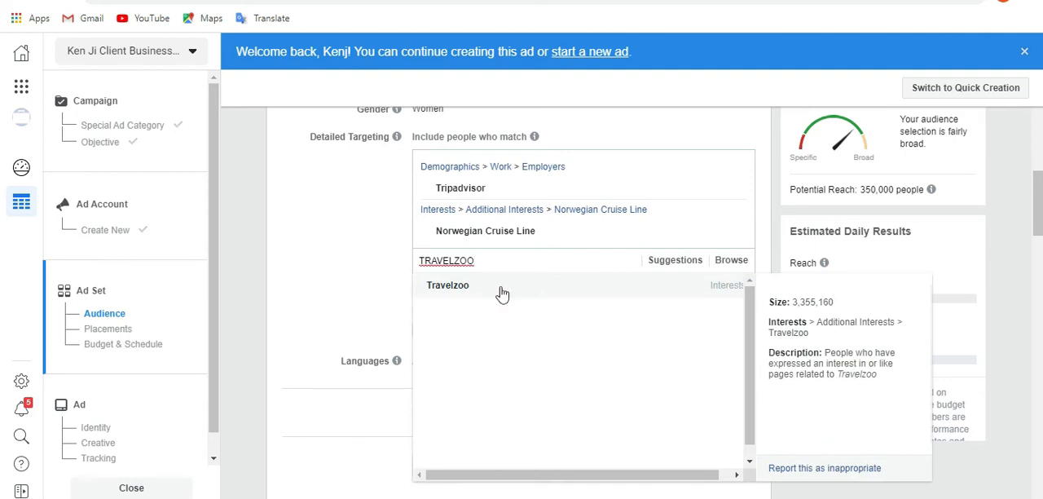
click(502, 294)
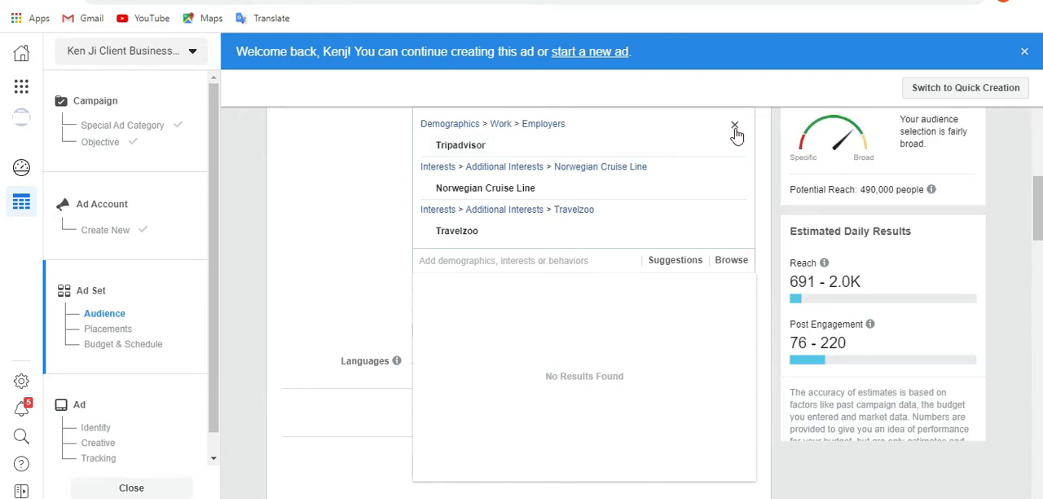
click(734, 128)
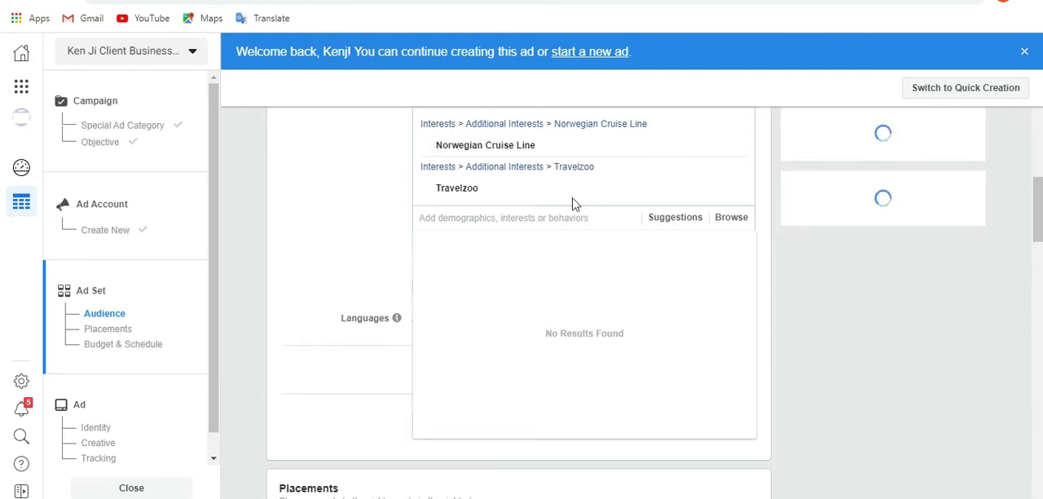
Search detailed targeting for "TRIPADVISOR" and add the TripAdvisor entry of the Interests type.
click(511, 217)
text(TR)
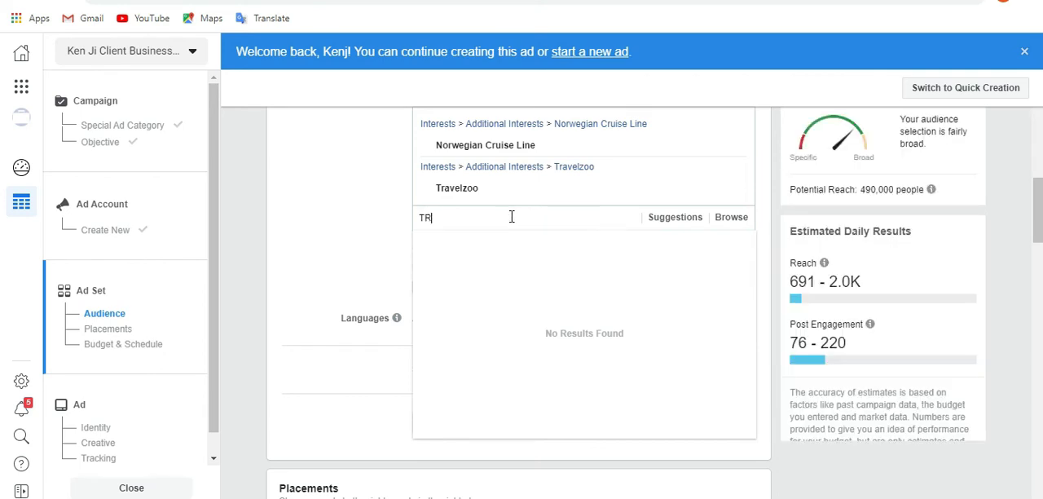
text(DVISOR)
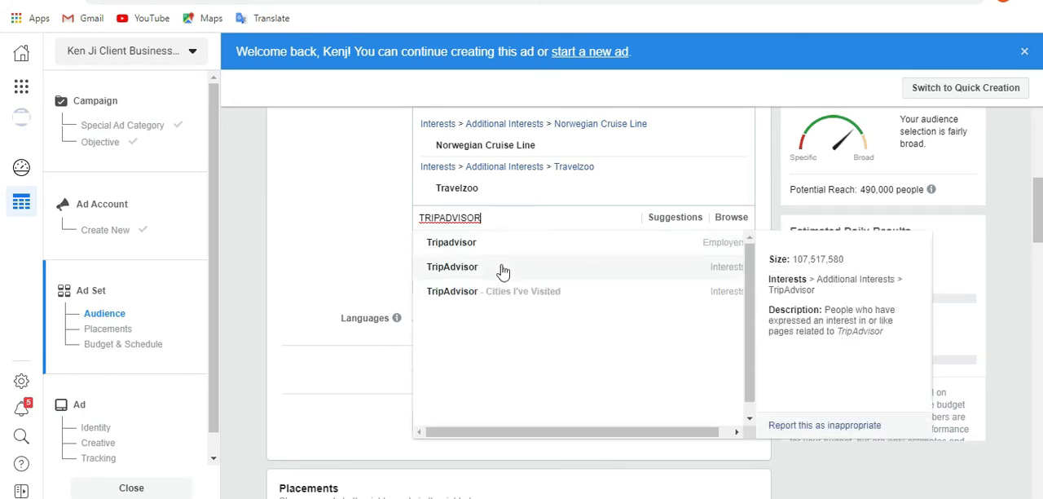
click(503, 269)
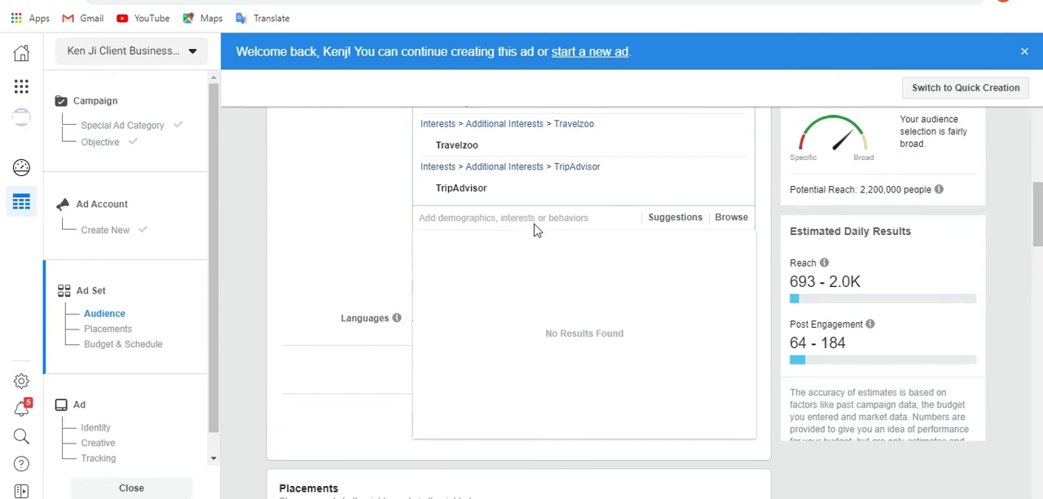
scroll(1038, 212, up, 3)
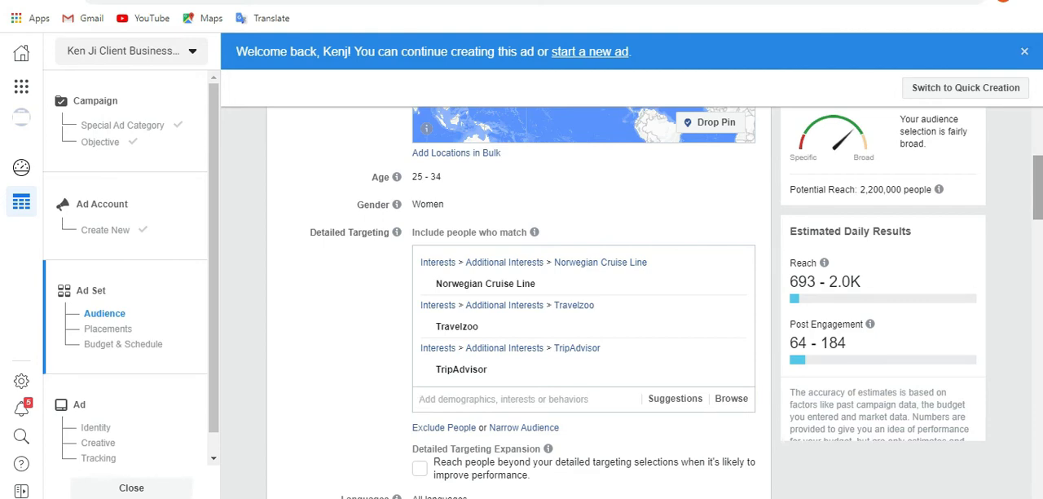
scroll(613, 291, down, 1)
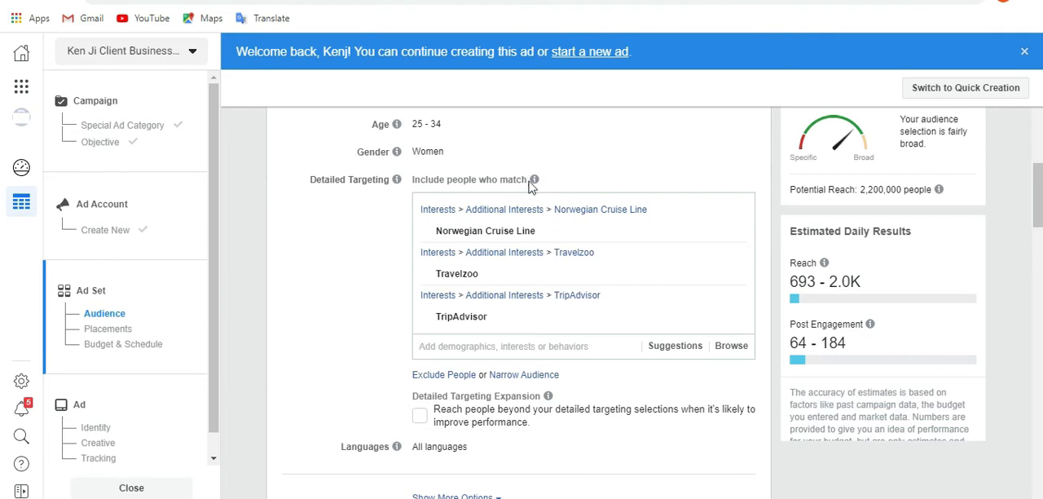
Remove the Norwegian Cruise Line and TripAdvisor interests from the detailed targeting inclusion list.
mouse_move(534, 180)
mouse_move(736, 234)
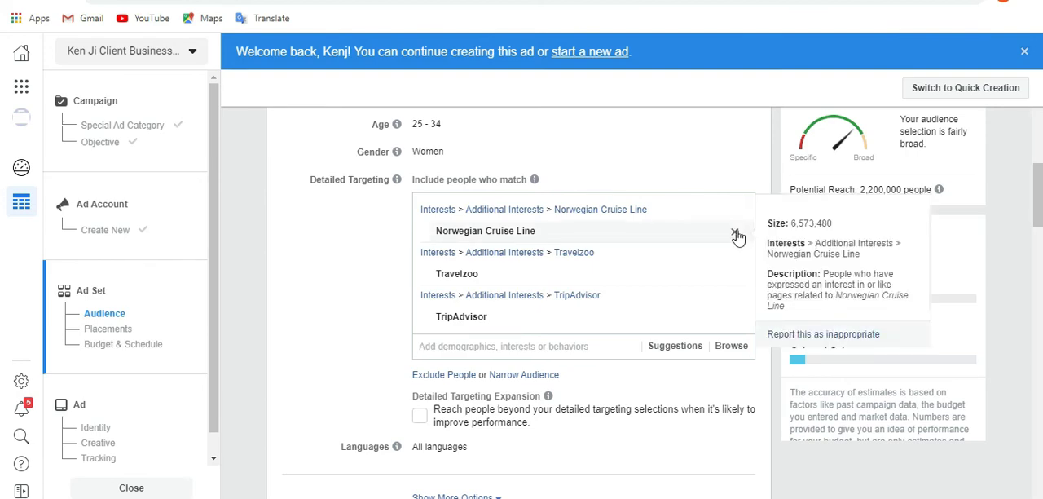
click(734, 234)
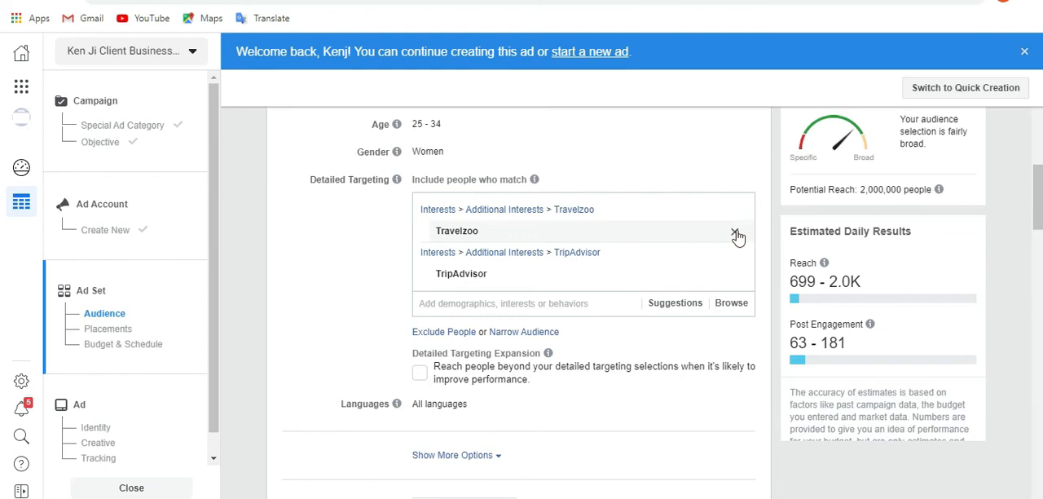
mouse_move(736, 277)
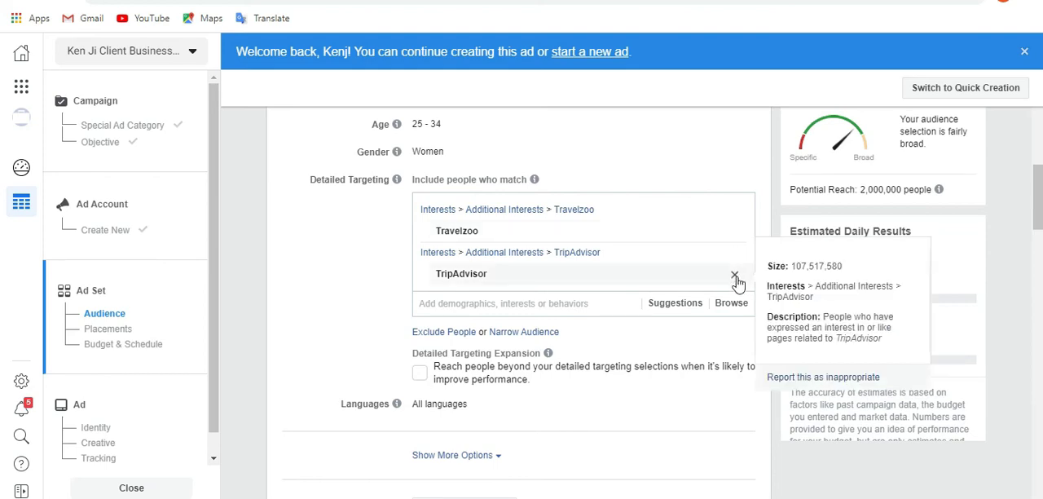
click(735, 277)
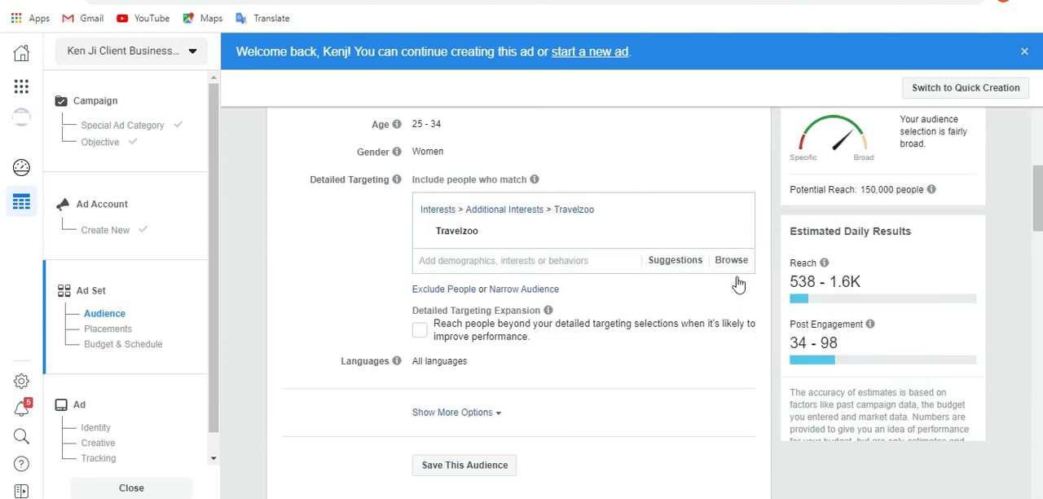
Narrow the audience so that people must also match the TripAdvisor interest, found by searching "TRIPADVISOR".
click(531, 291)
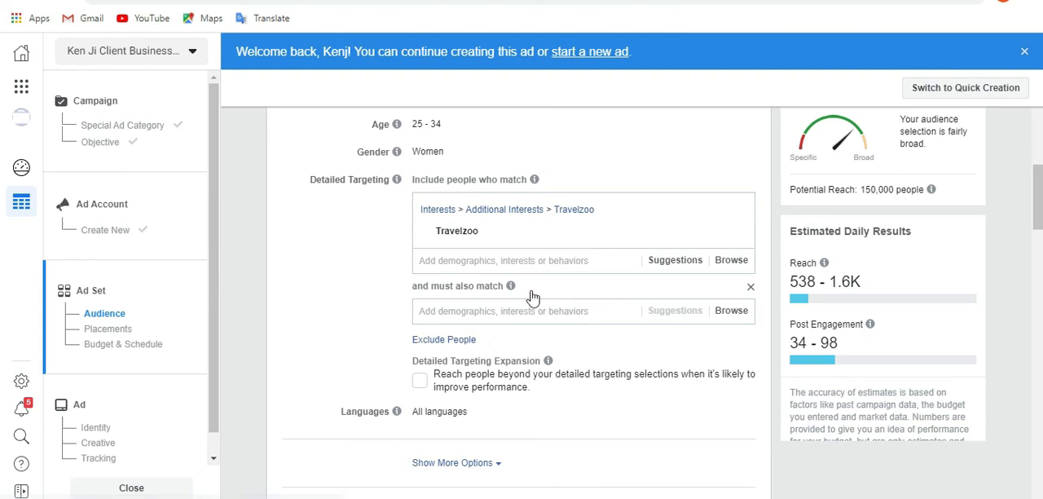
click(475, 315)
text(TRIPA)
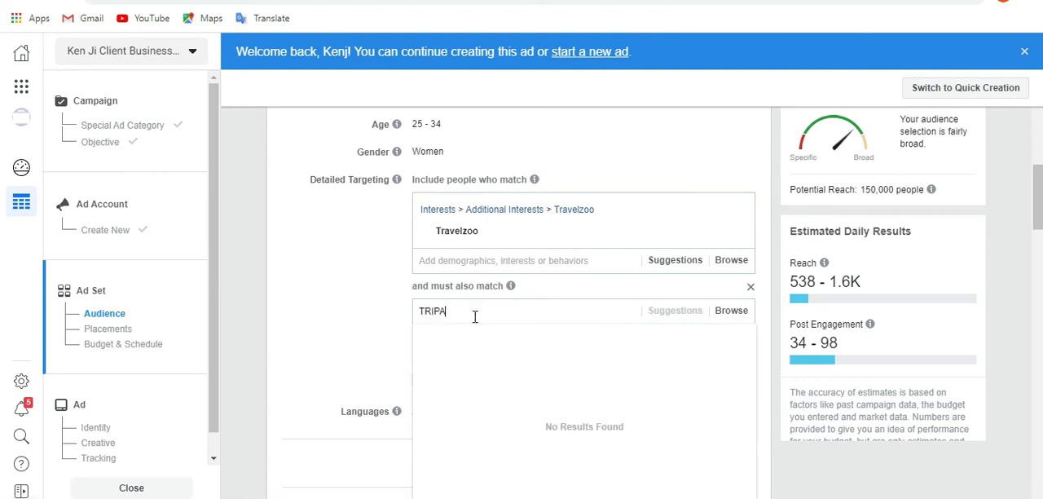
text(DVISOR)
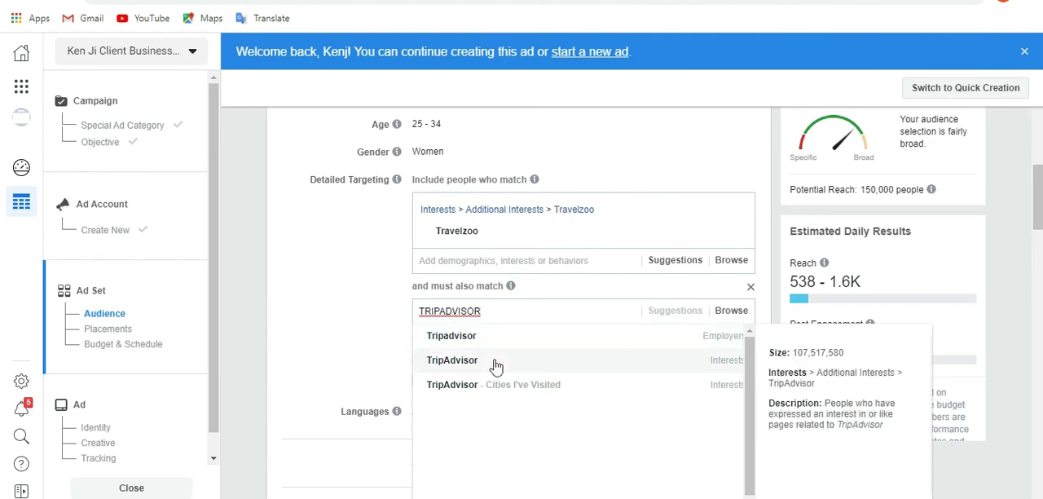
click(496, 366)
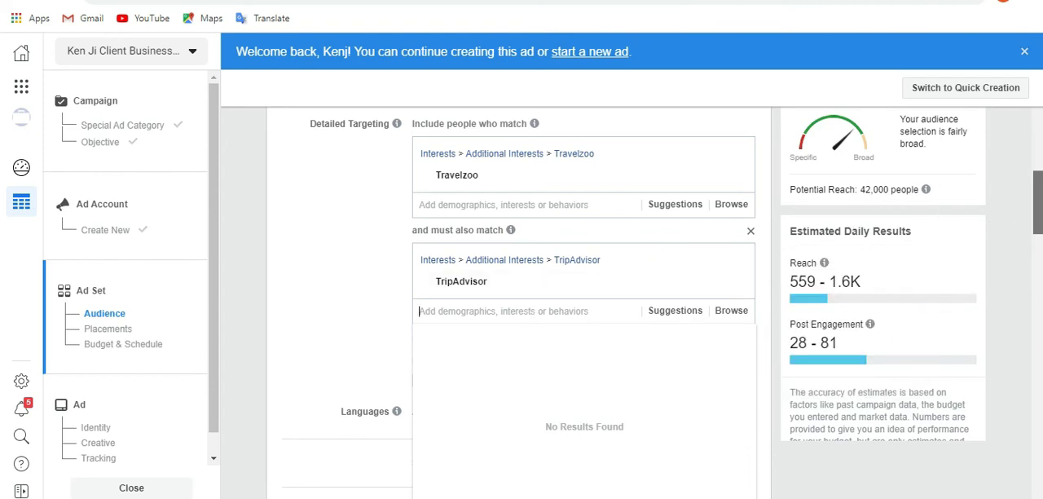
Review the suggested interests for the Travelzoo group, and browse the Behaviors category of detailed targeting before collapsing it.
scroll(583, 310, up, 1)
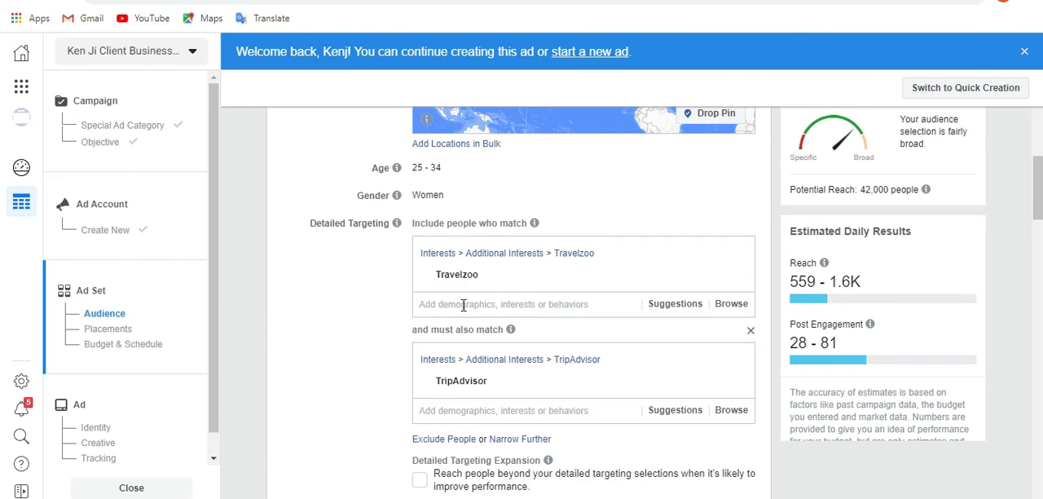
scroll(864, 247, down, 1)
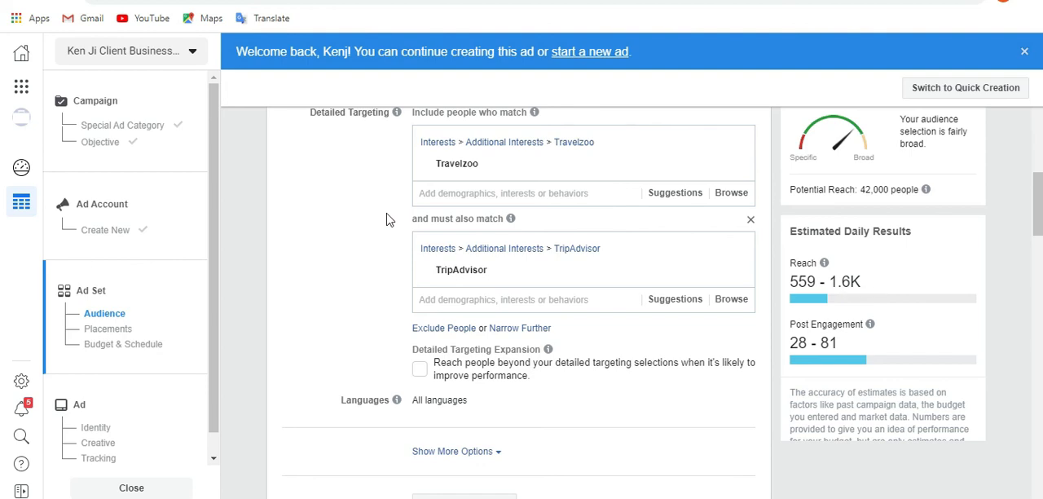
click(663, 198)
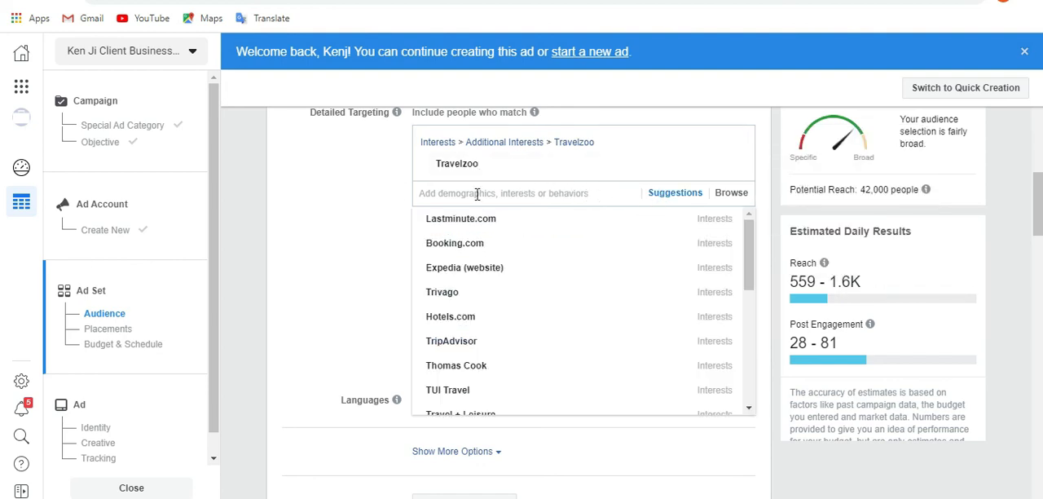
mouse_move(490, 224)
click(725, 197)
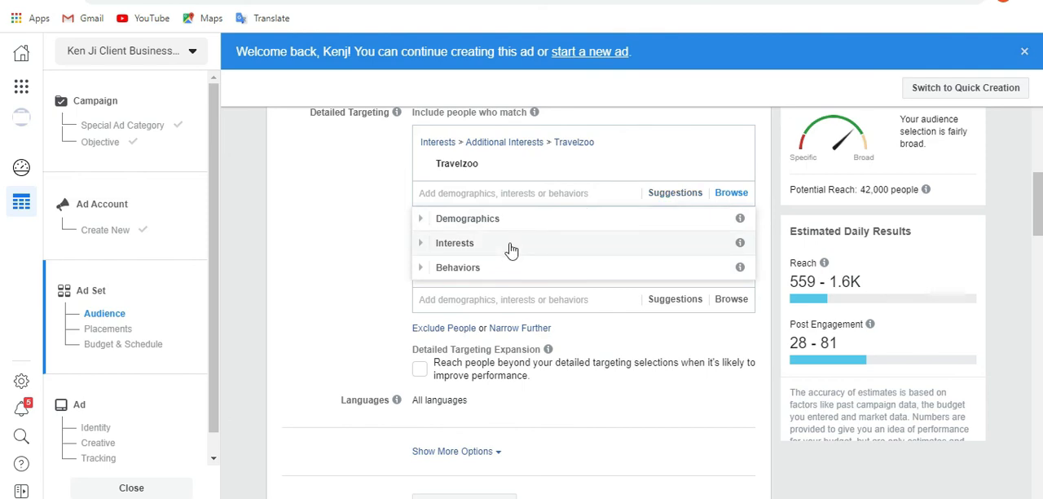
click(471, 272)
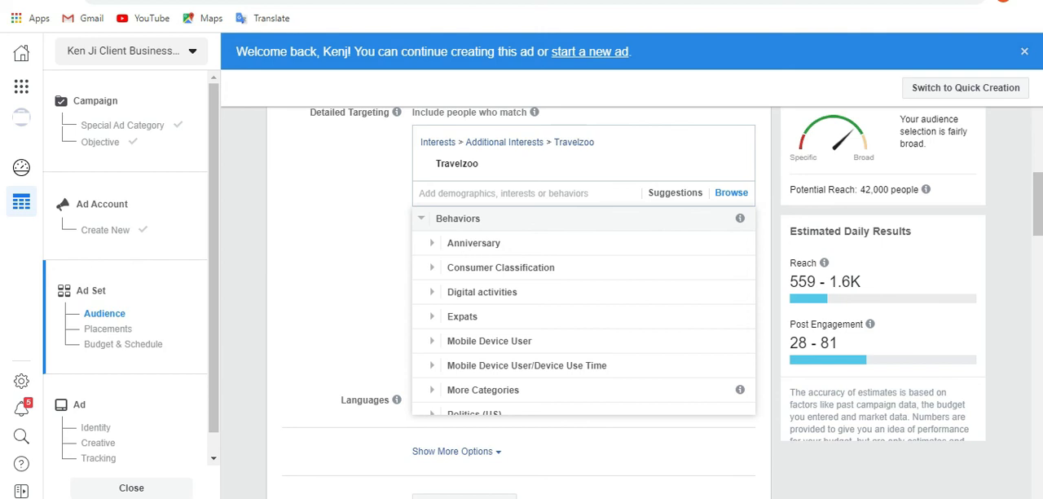
click(462, 219)
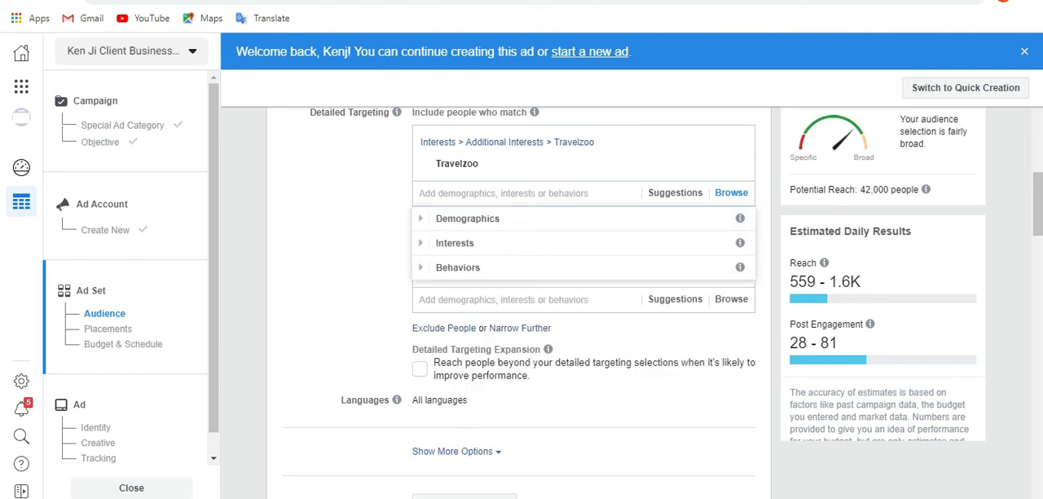